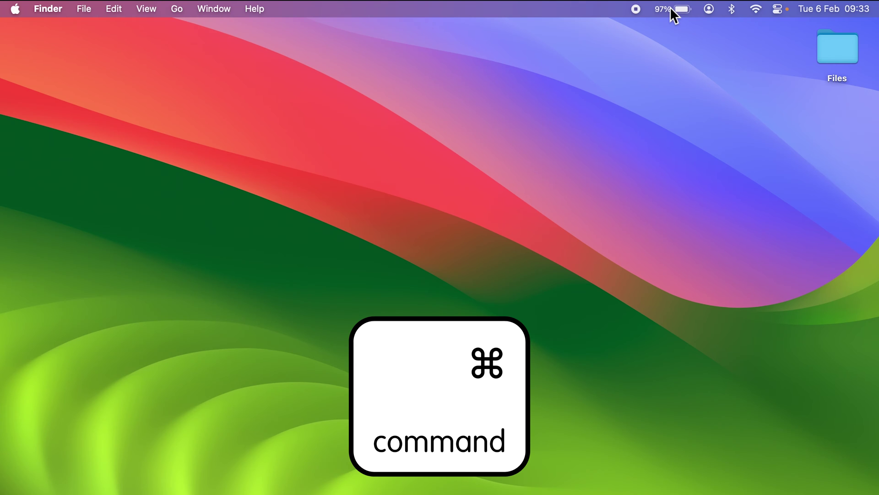
Remove the battery, user account and Bluetooth icons from the menu bar by dragging them away.
drag(672, 7, 701, 276)
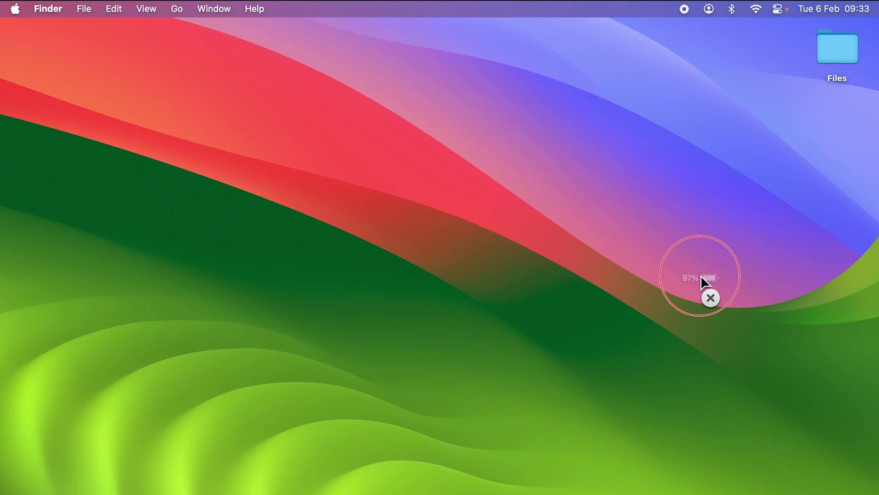
drag(701, 275, 702, 276)
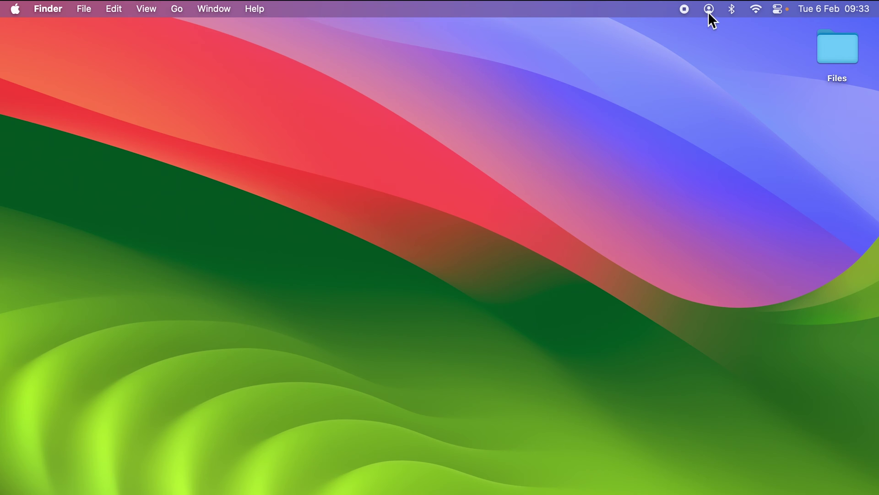
drag(711, 9, 734, 178)
drag(756, 9, 754, 294)
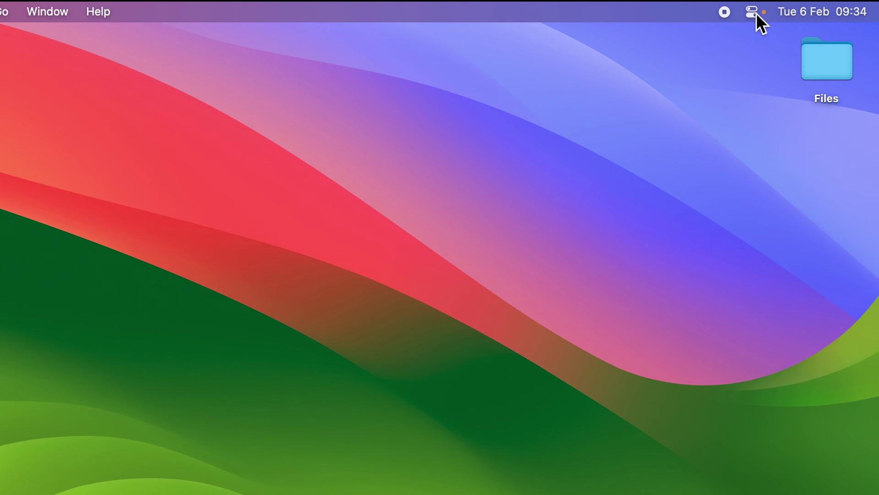
Drag the Wi-Fi and Bluetooth modules from Control Centre into the menu bar.
click(754, 12)
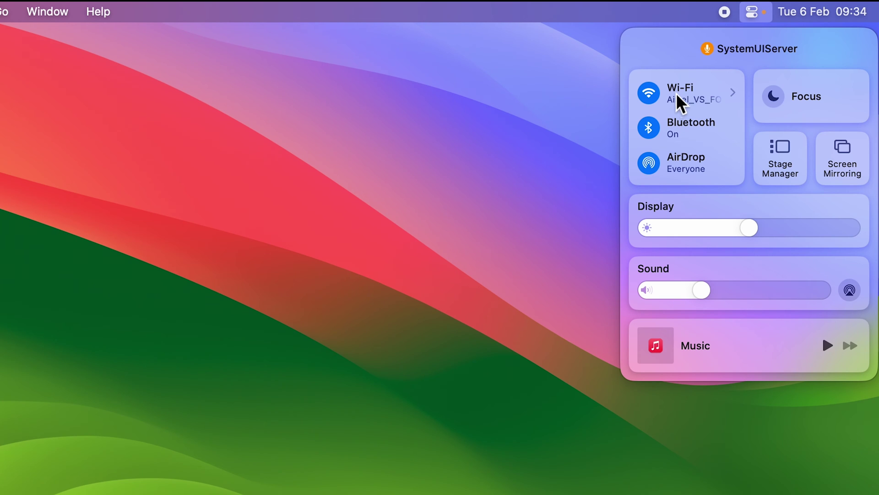
drag(687, 99, 733, 21)
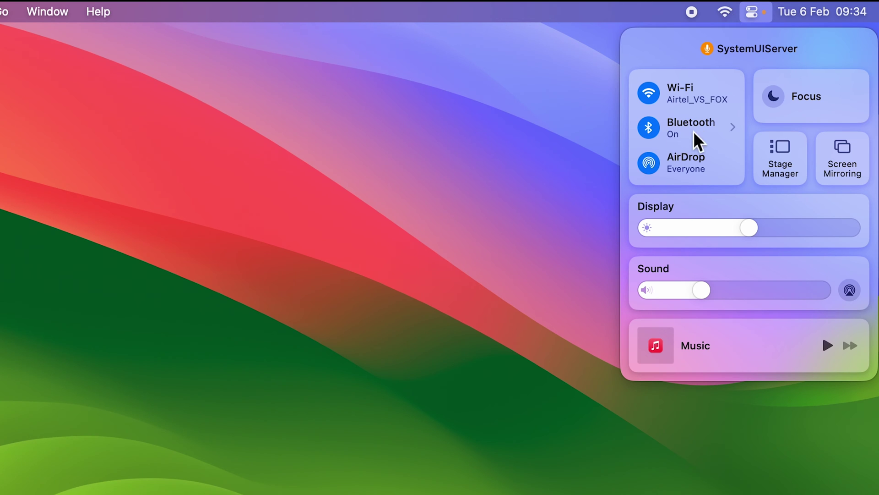
drag(685, 136, 711, 20)
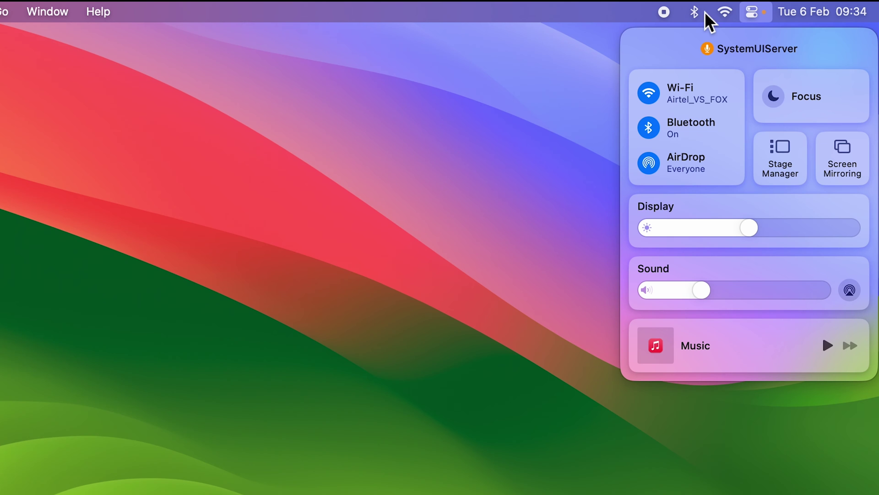
click(541, 151)
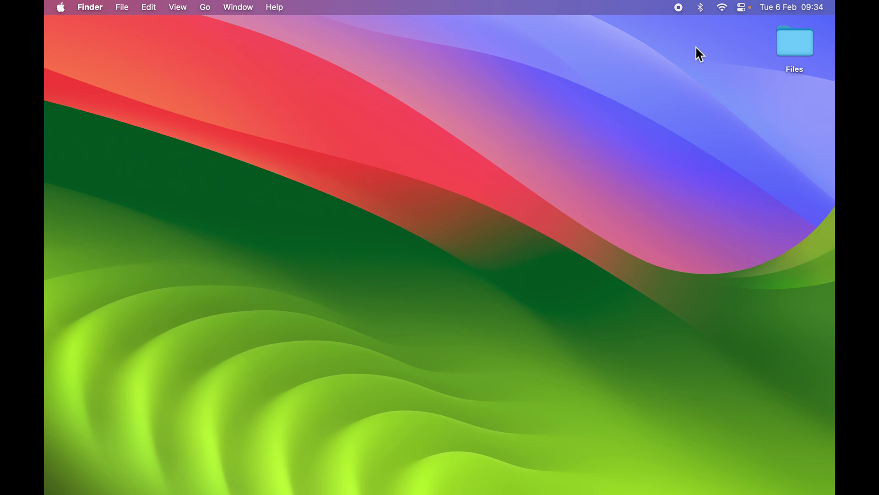
Recheck Control Centre, then launch System Settings from the Dock.
click(743, 8)
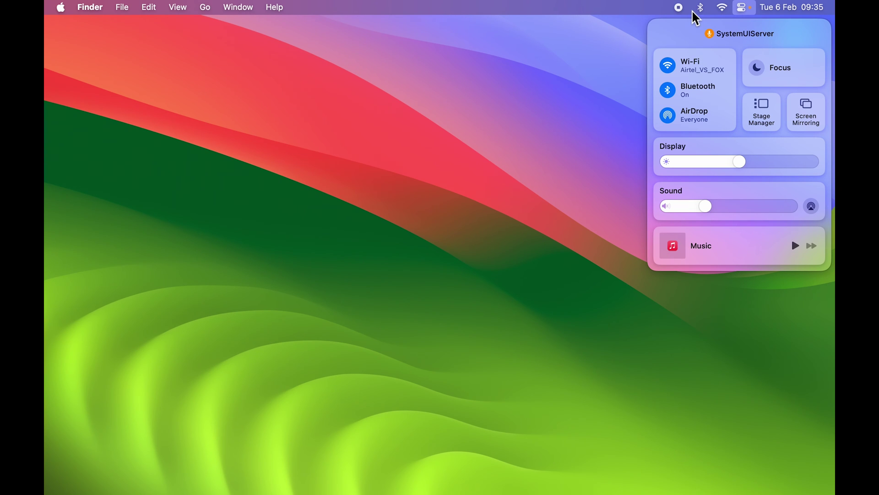
click(595, 84)
mouse_move(668, 493)
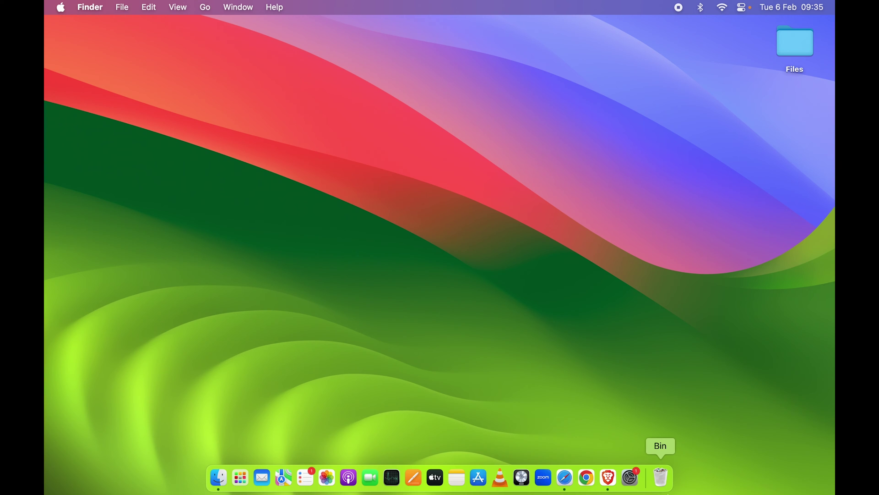
click(633, 489)
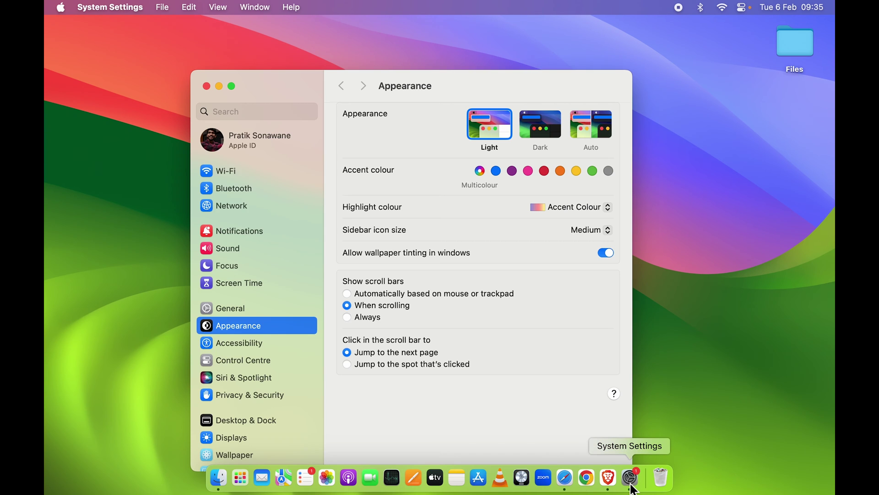
Open the Control Centre settings page and compare it with the Control Centre panel.
click(61, 7)
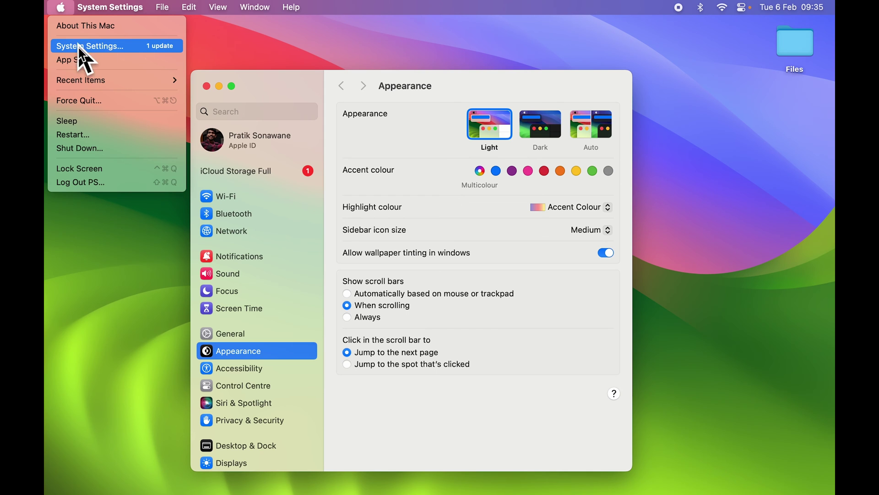
click(291, 81)
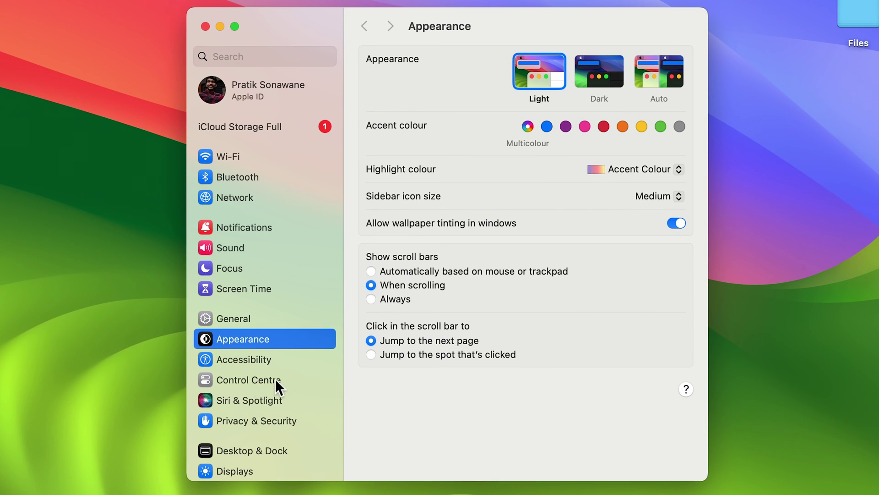
click(269, 377)
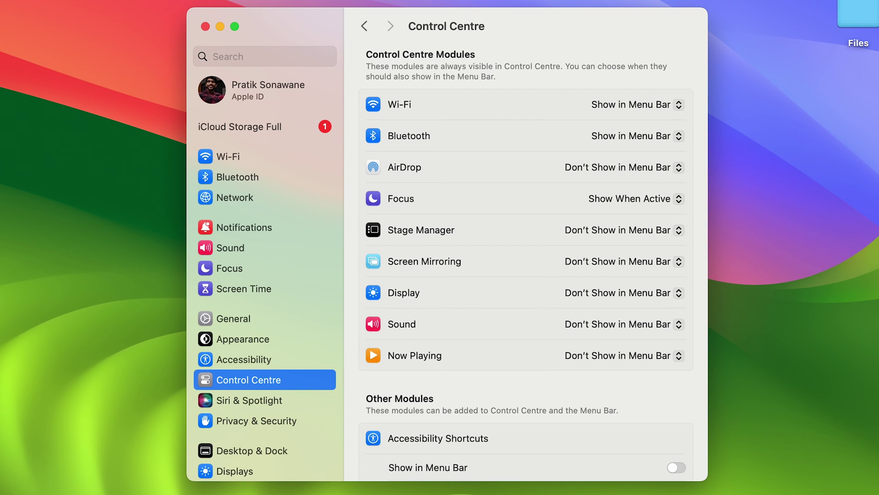
click(743, 7)
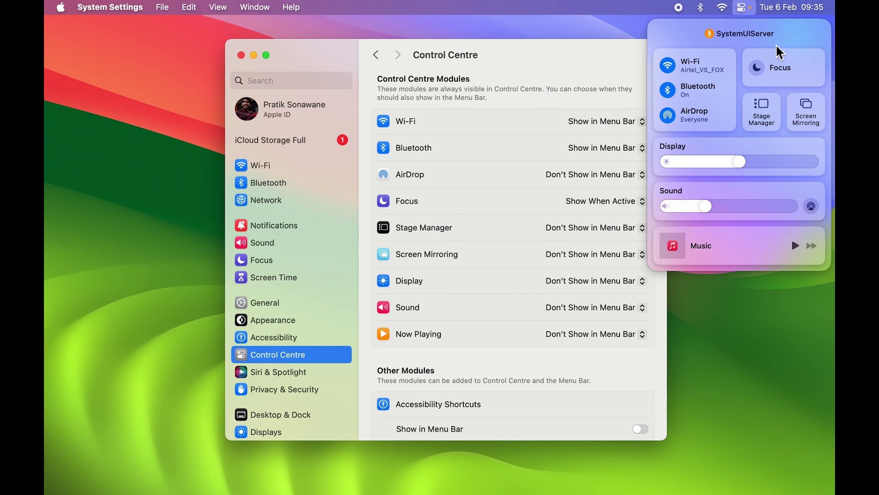
click(502, 69)
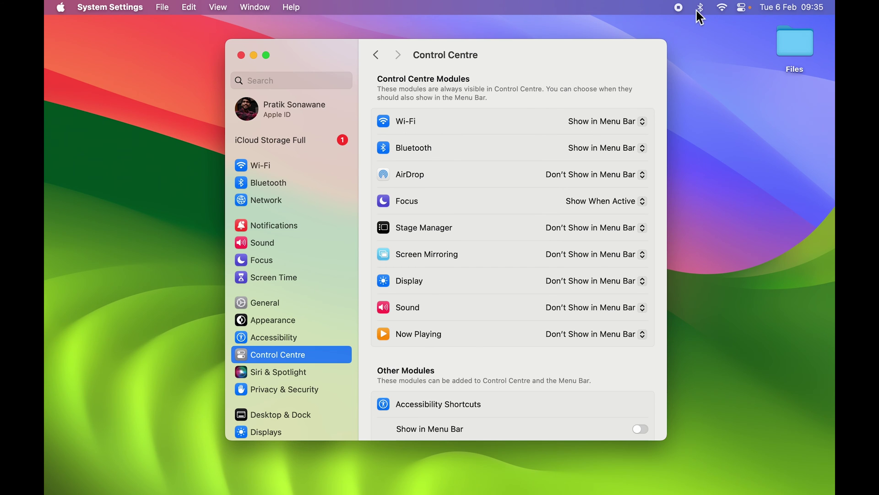
click(743, 10)
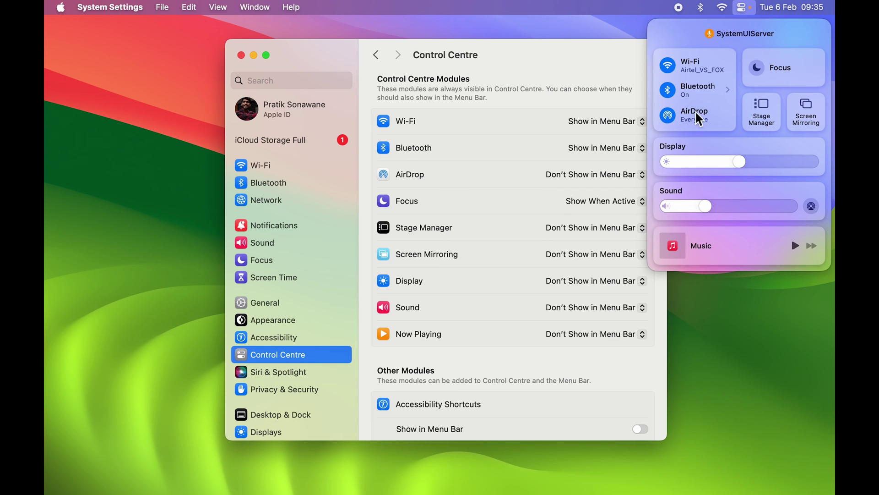
click(582, 55)
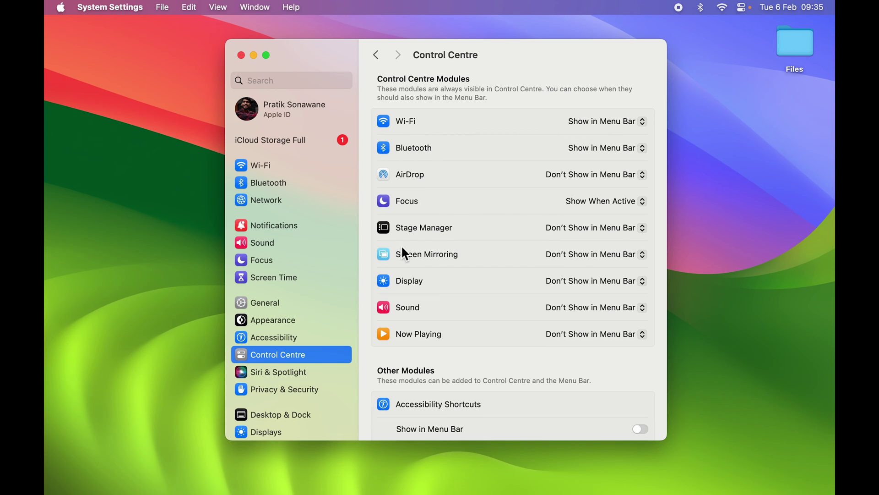
click(643, 228)
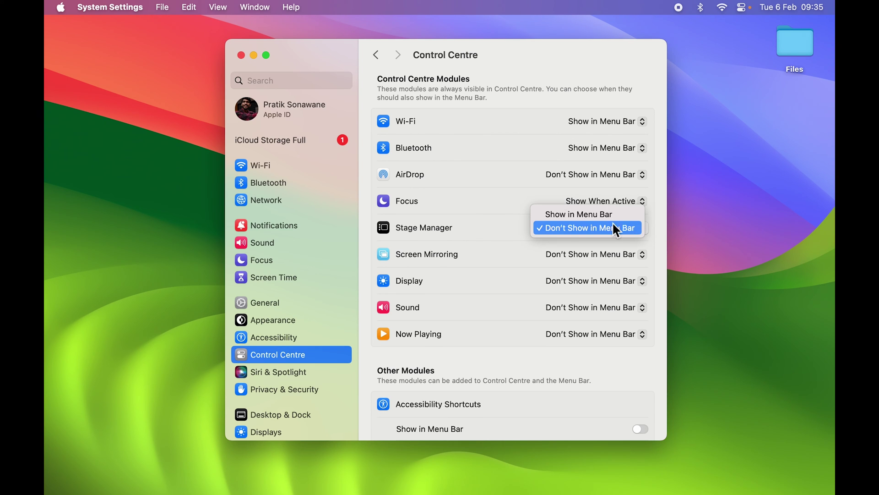
click(601, 216)
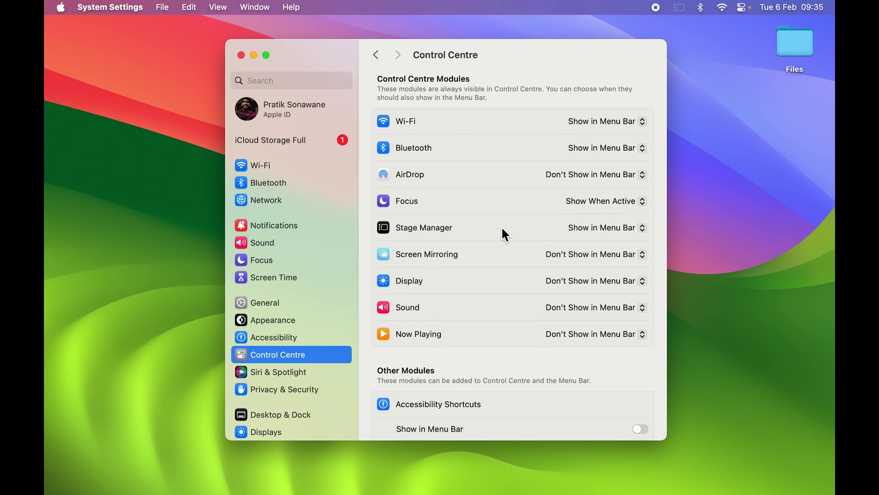
click(638, 228)
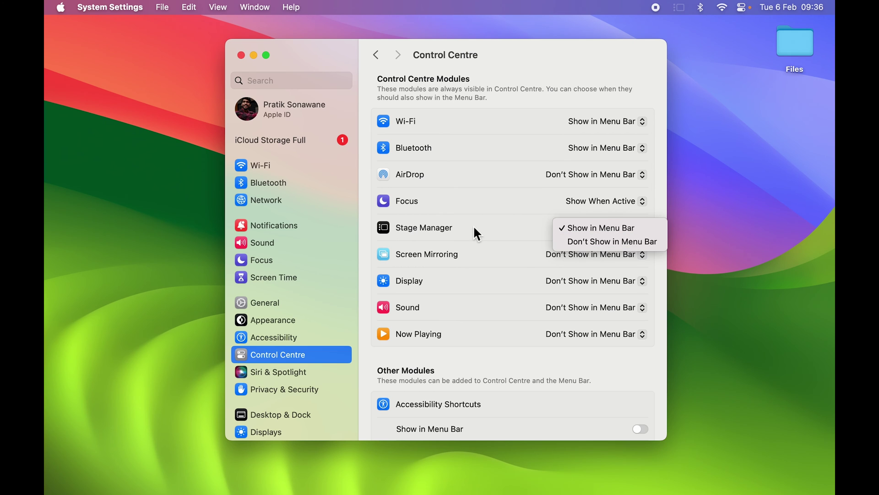
click(610, 240)
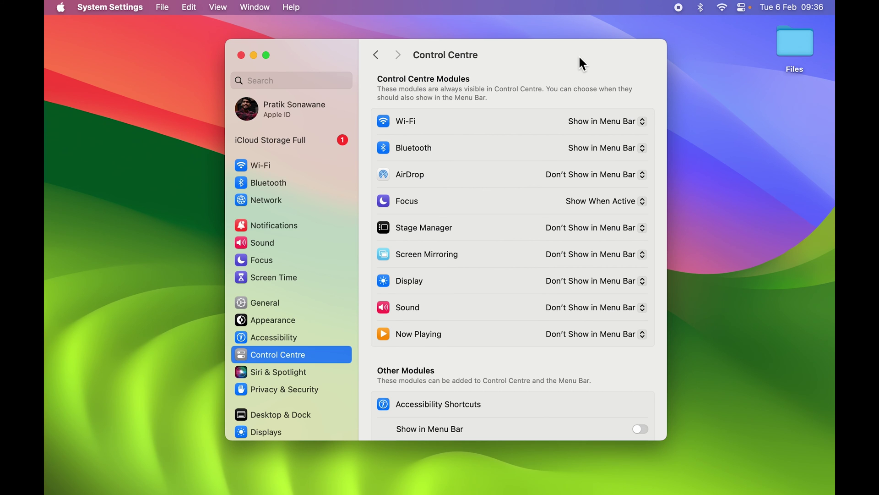
scroll(517, 226, down, 5)
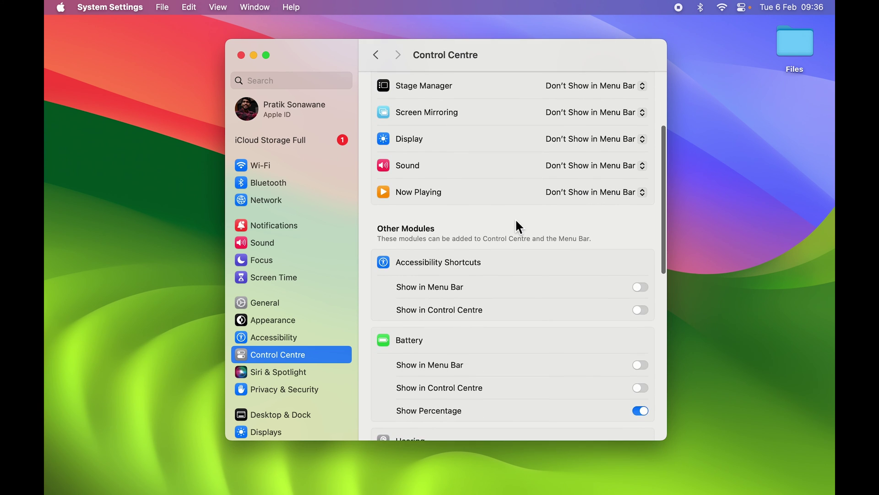
Turn on Battery's Show in Menu Bar and Show in Control Centre, confirming the battery tile.
scroll(516, 221, down, 5)
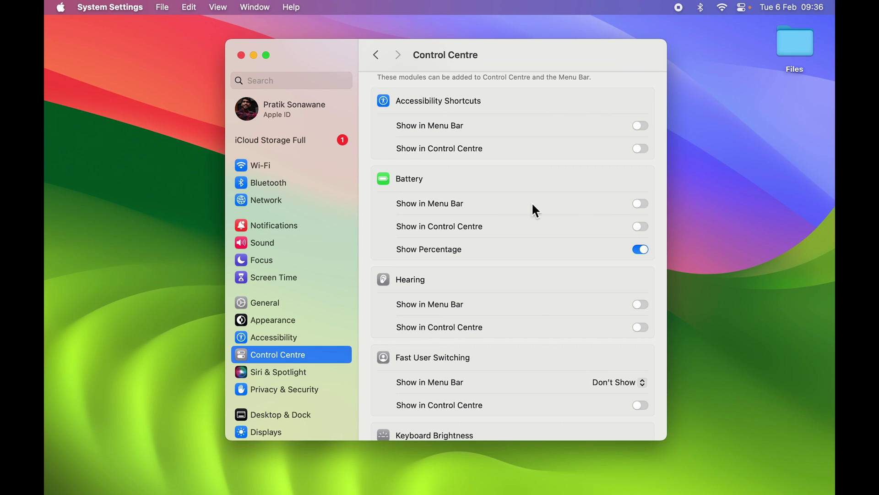
click(640, 204)
click(743, 7)
click(596, 58)
click(744, 8)
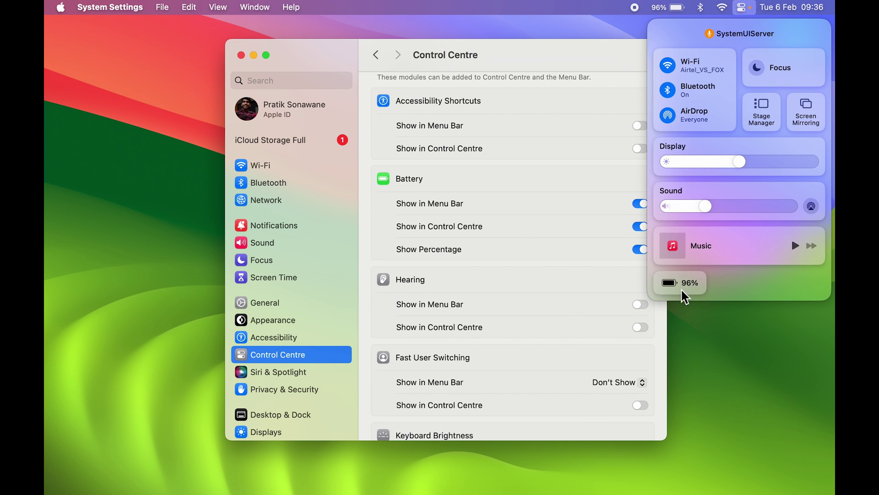
click(745, 8)
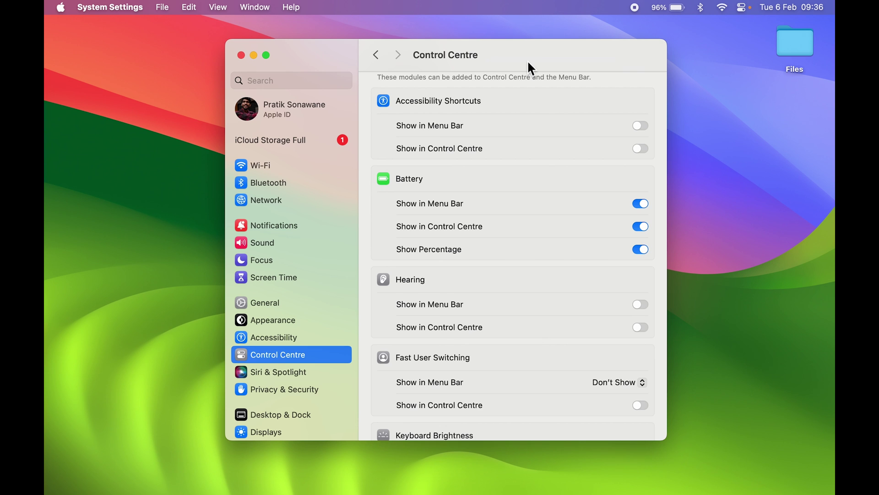
scroll(526, 236, down, 5)
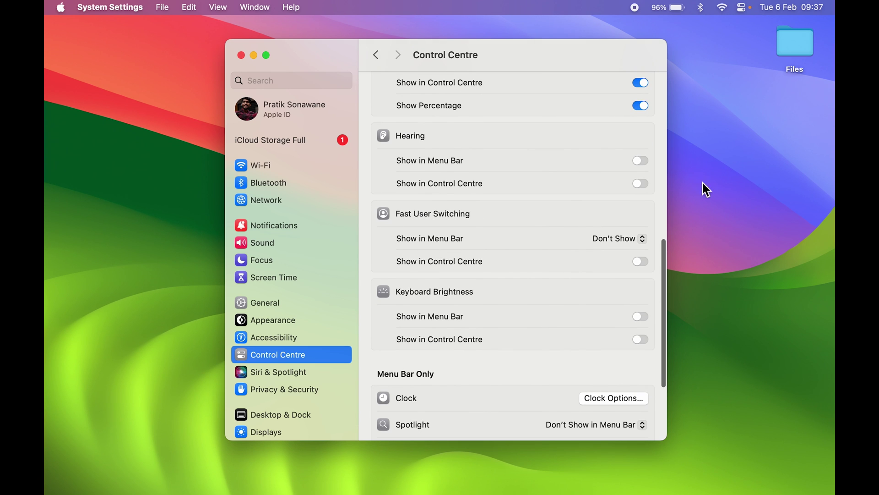
Set Fast User Switching's Show in Menu Bar option to Icon.
click(640, 243)
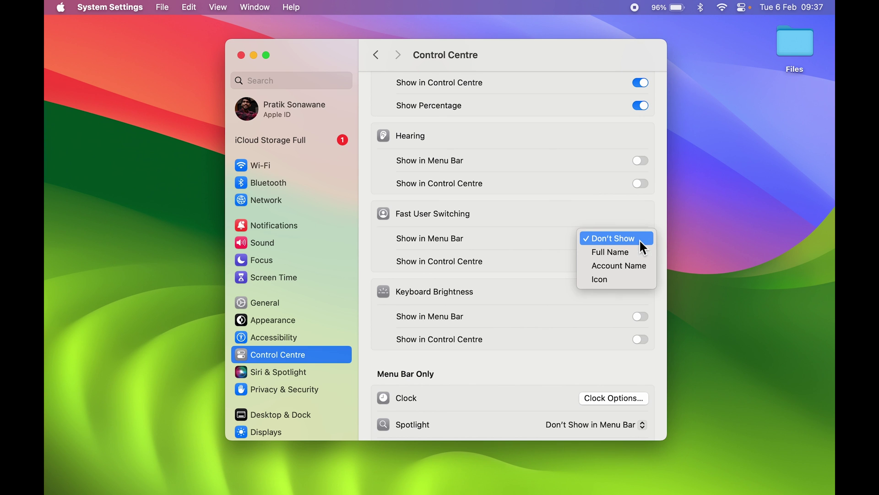
click(607, 279)
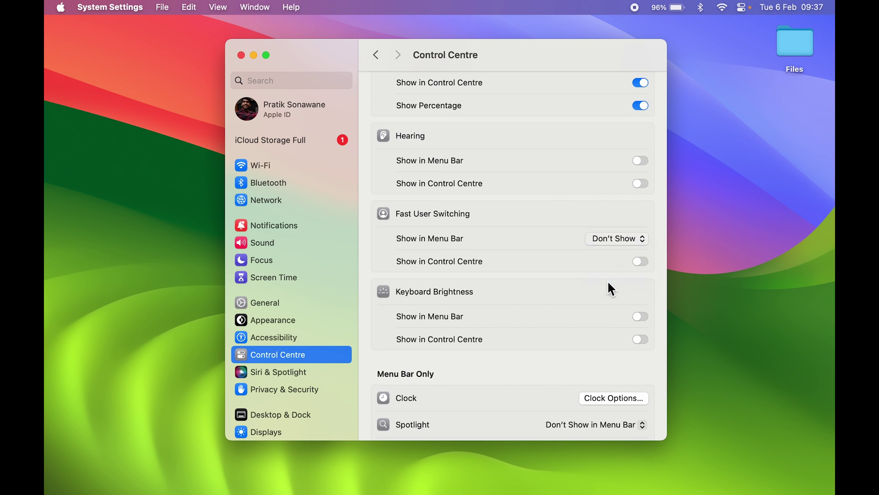
click(636, 237)
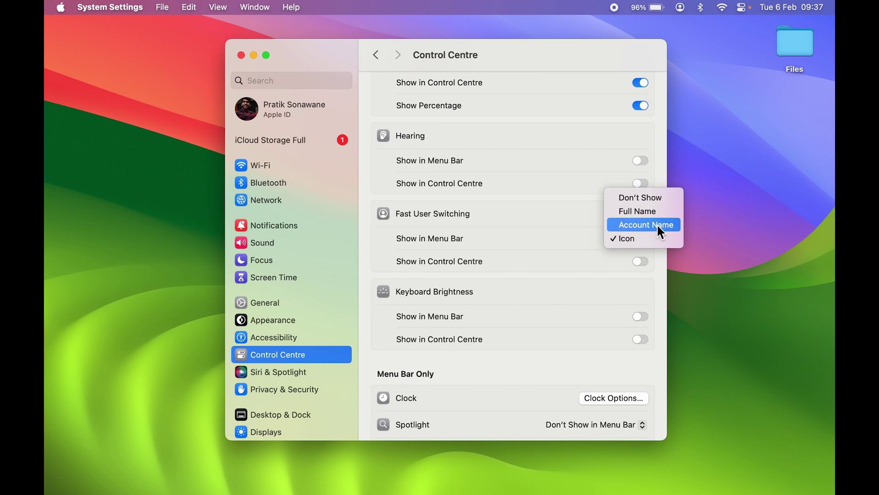
click(540, 207)
scroll(554, 245, up, 15)
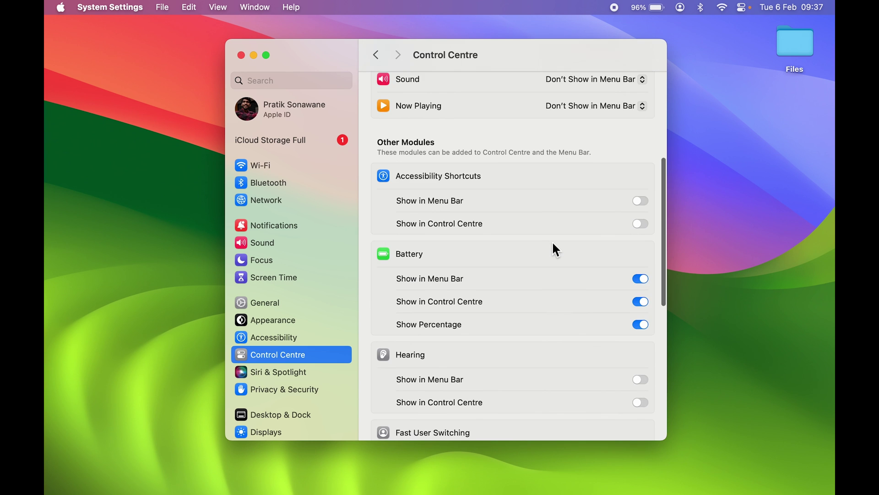